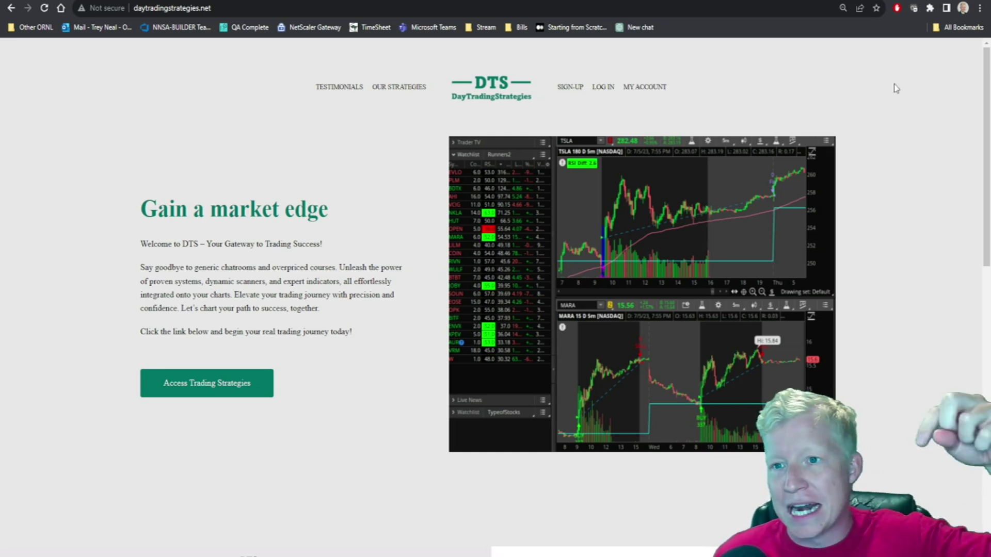
- Minimize the Chrome window with Super+Down to uncover the thinkorswim stock scanner
key(super+Down)
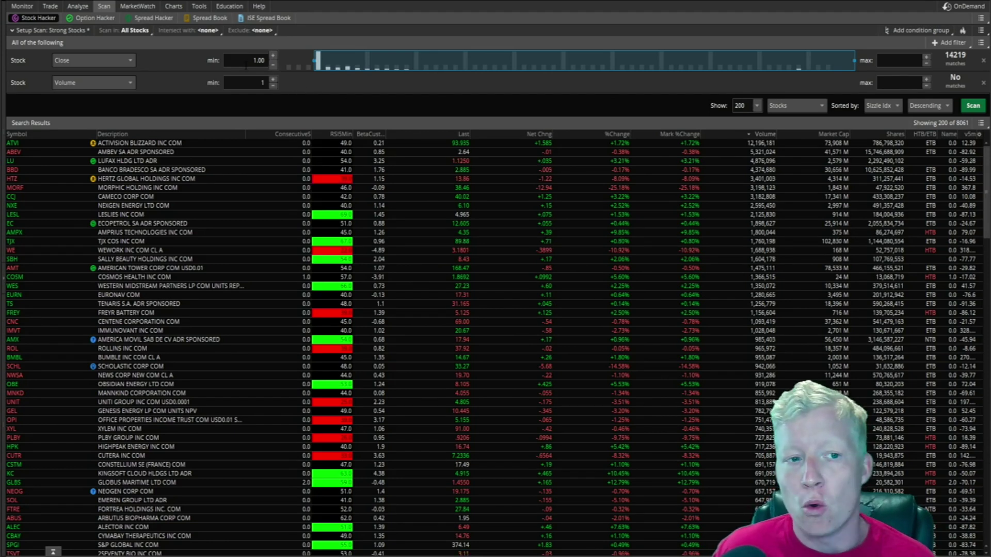
click(247, 61)
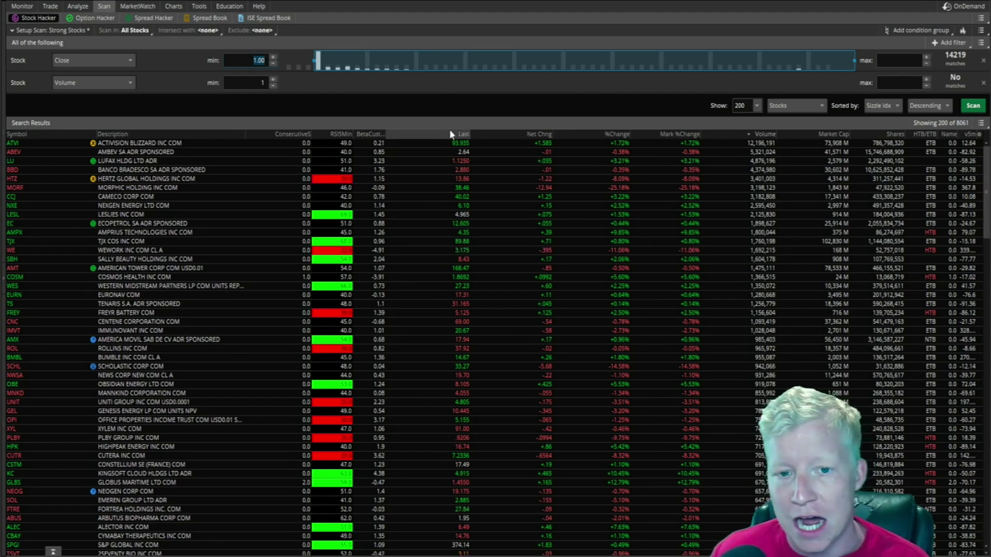
click(261, 83)
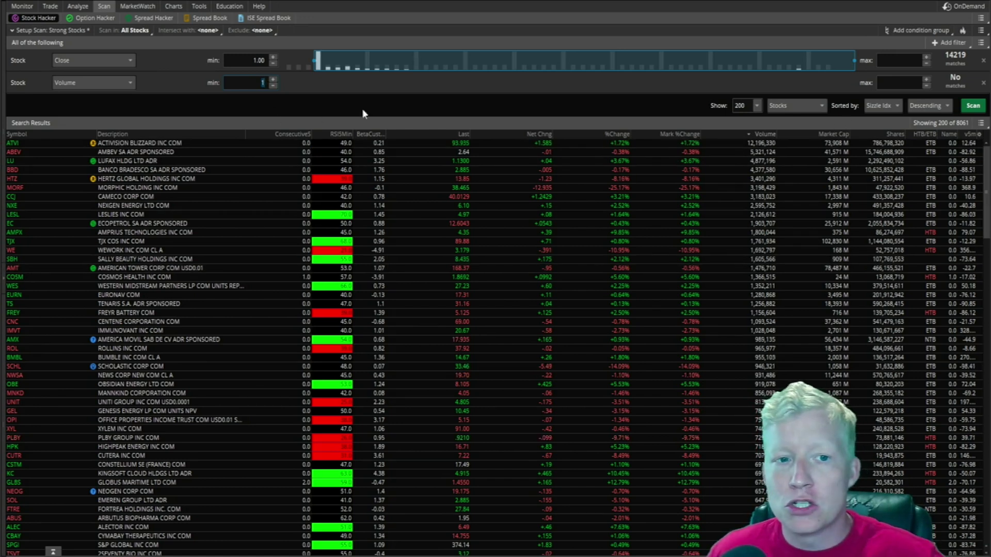
- Add a Study filter and delete its default ADXCrossover() condition in the thinkScript Editor
click(946, 45)
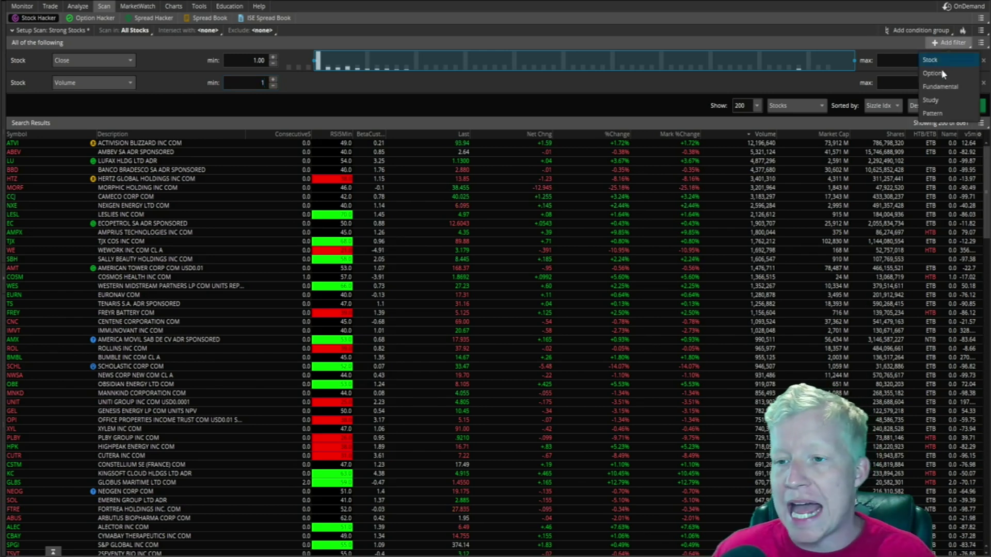
click(936, 101)
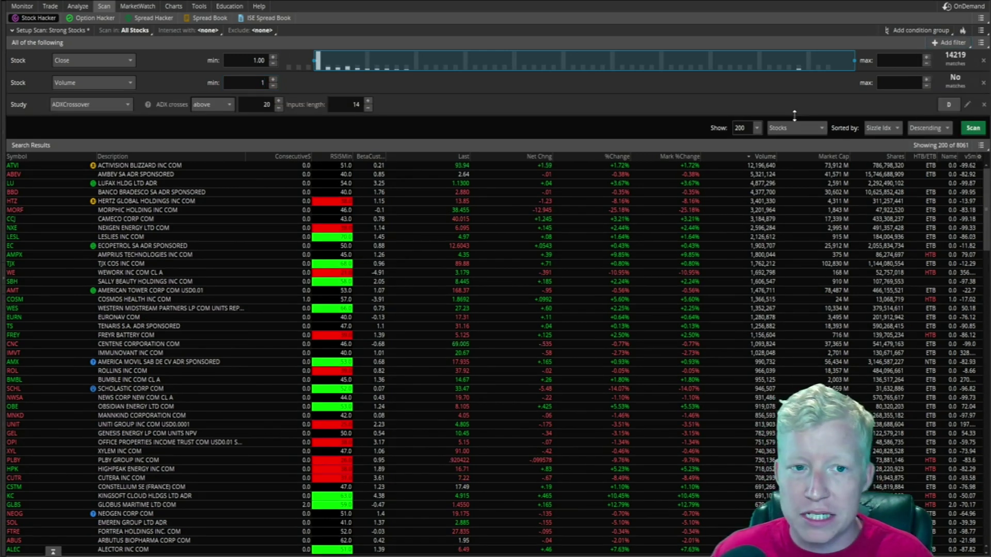
click(965, 105)
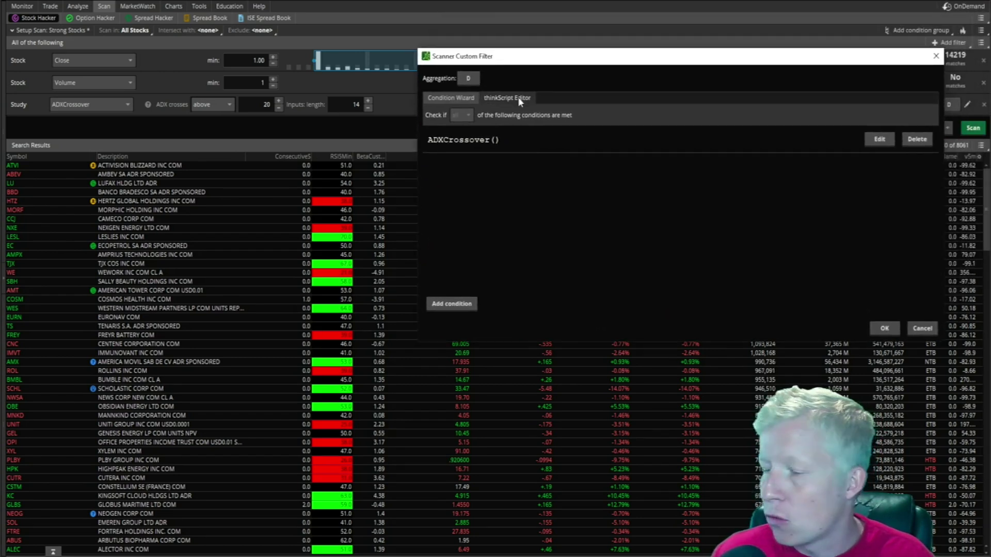
click(520, 102)
drag(524, 137, 407, 136)
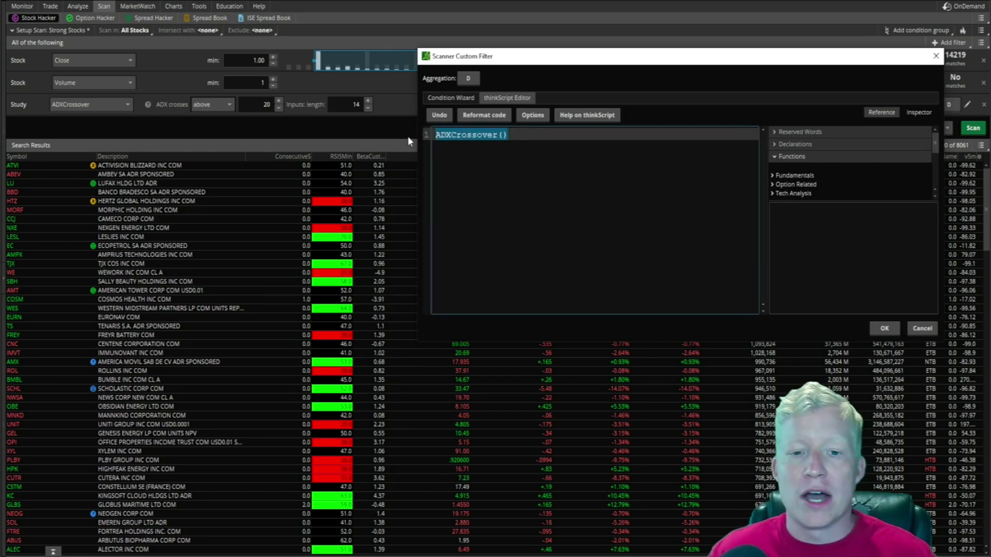
key(BackSpace)
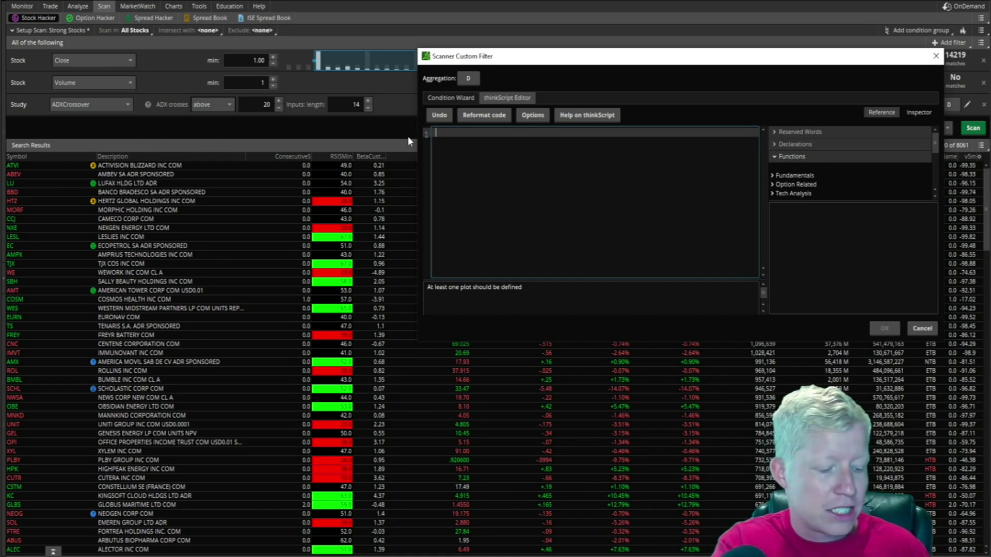
- Write percentchg(length = 15) on line 1 of the filter's thinkScript editor
text(percent)
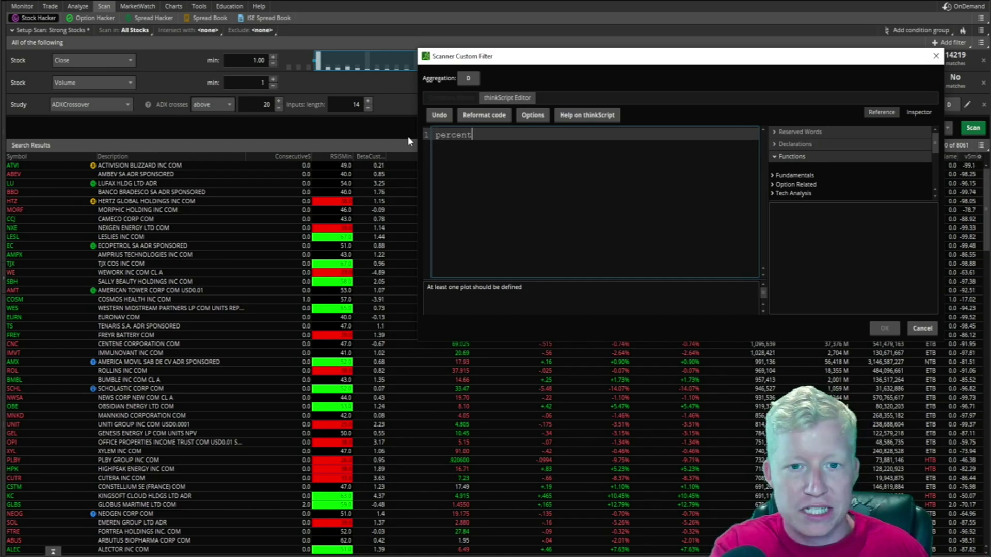
text(chg()
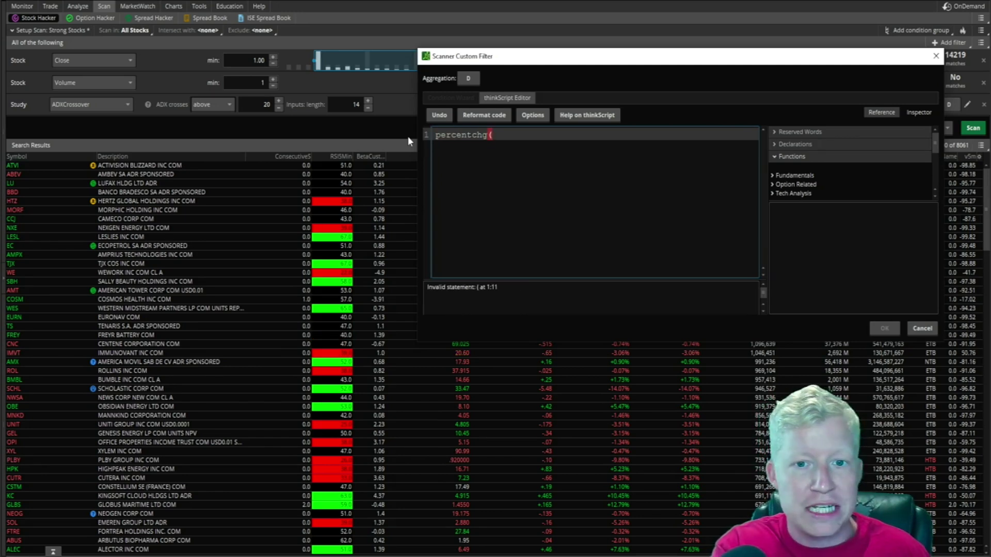
text(leng)
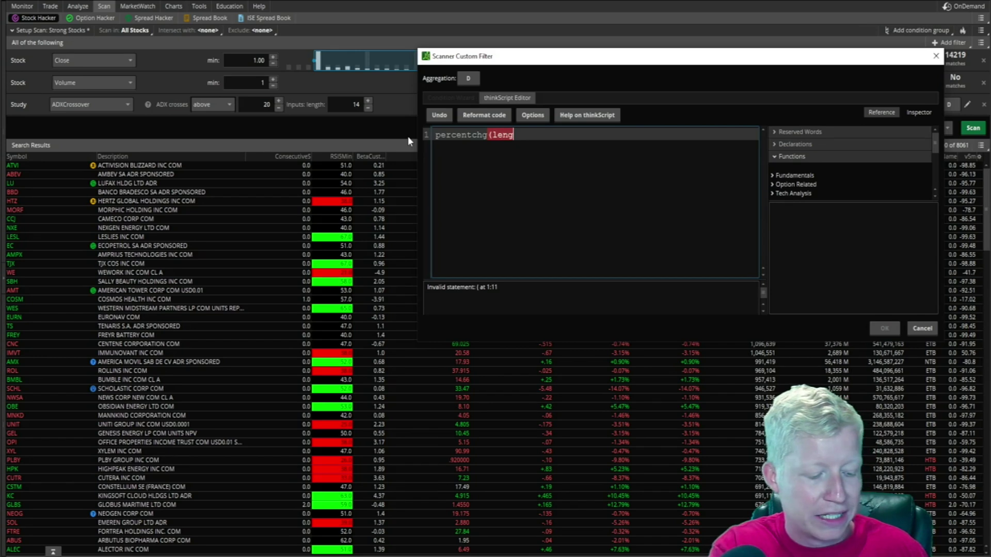
text(th = 15))
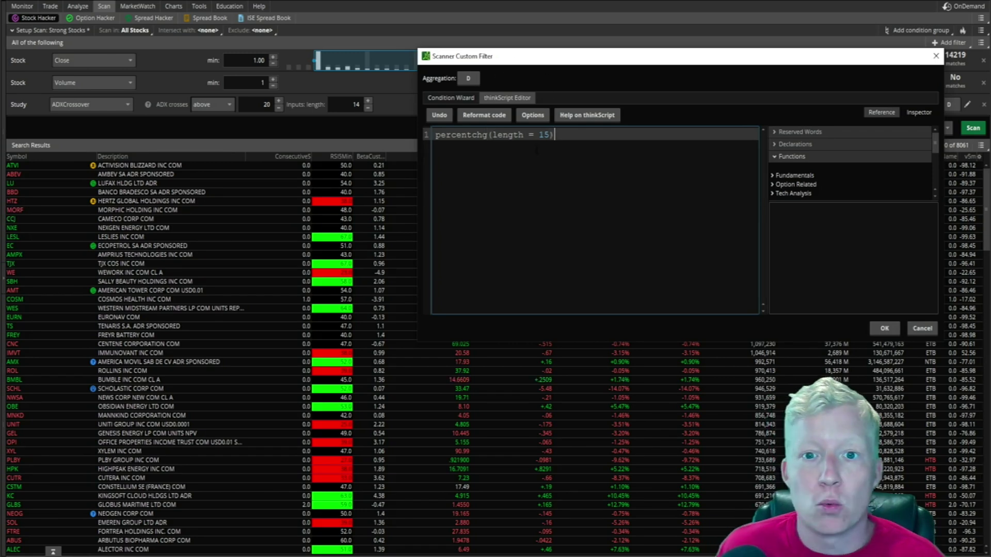
click(535, 135)
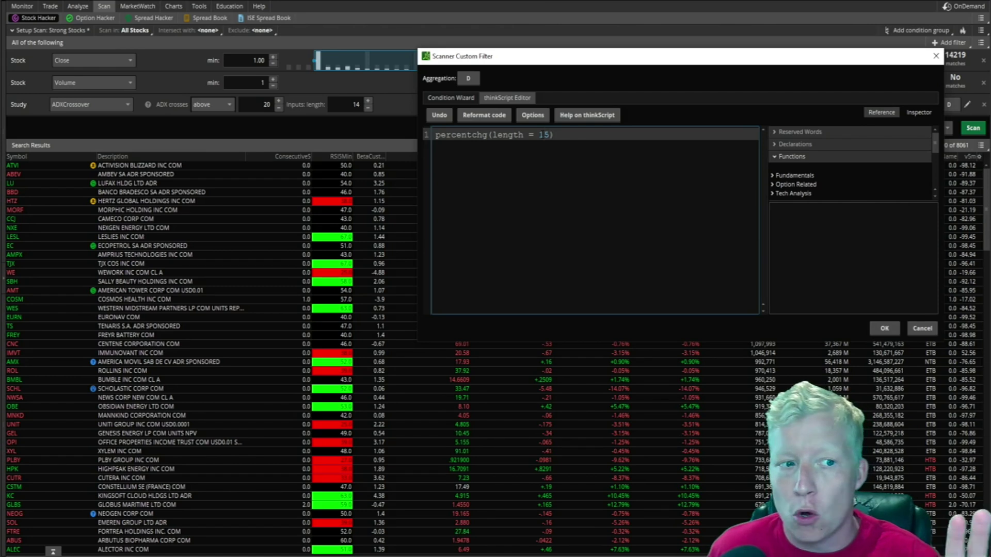
click(573, 136)
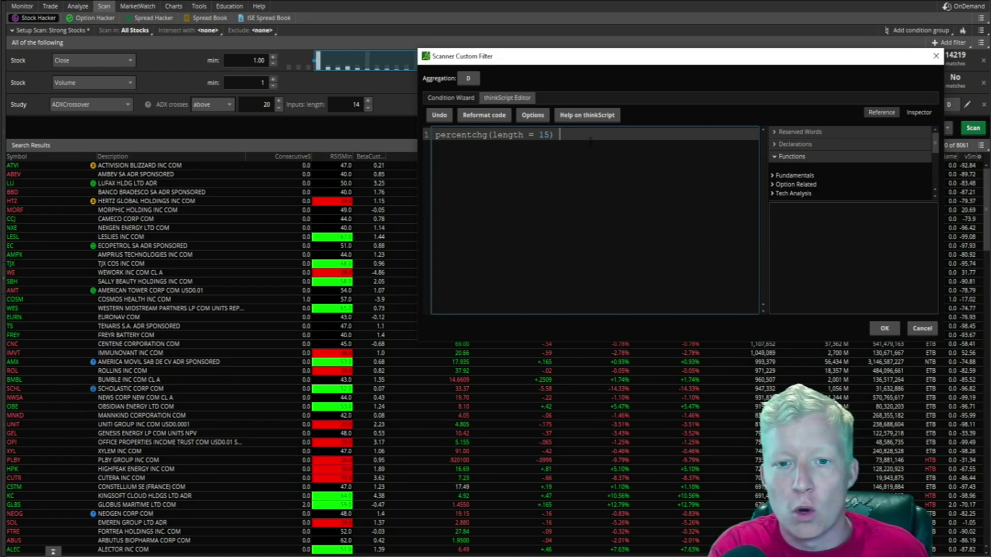
- Finish the condition as percentchg(length = 15) > 2 and accept it with OK
text(> 2)
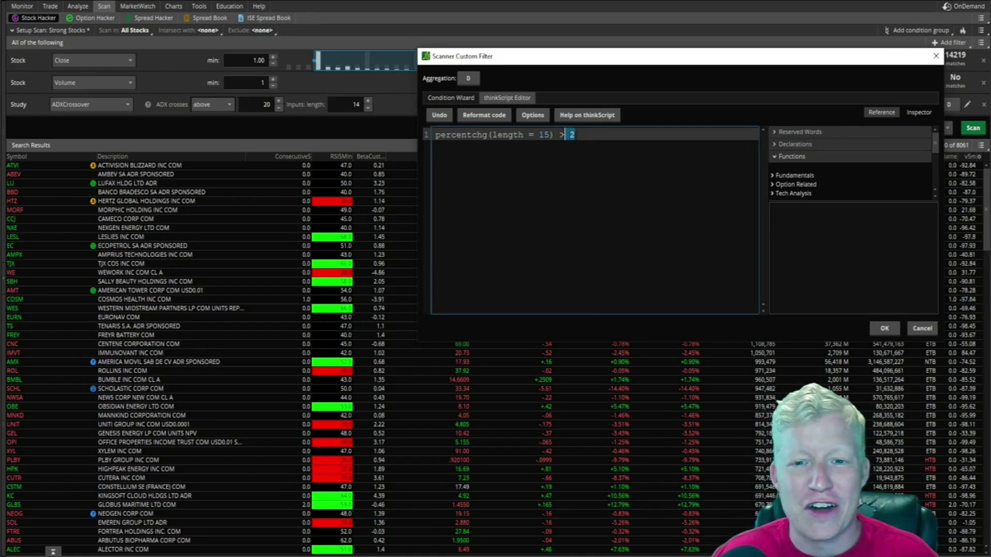
click(584, 135)
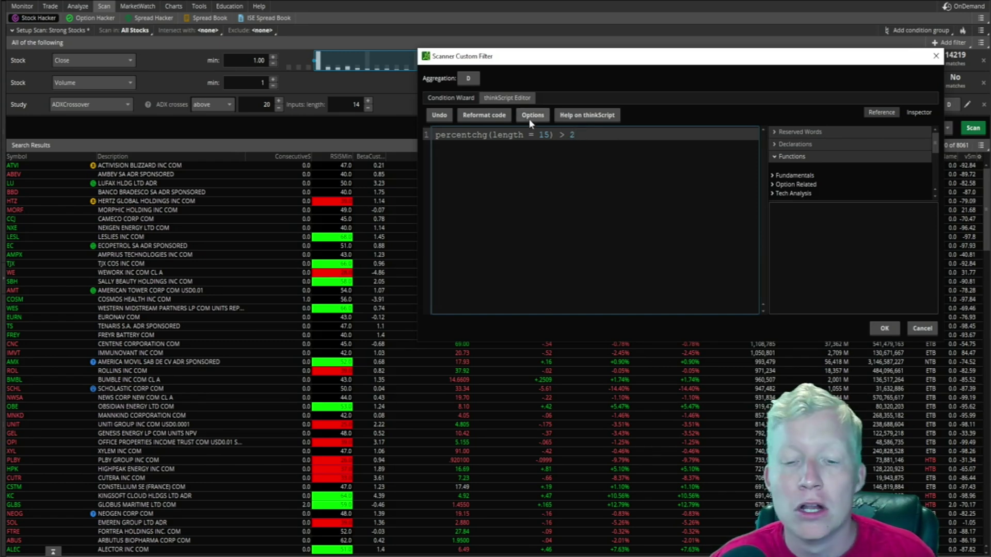
click(884, 329)
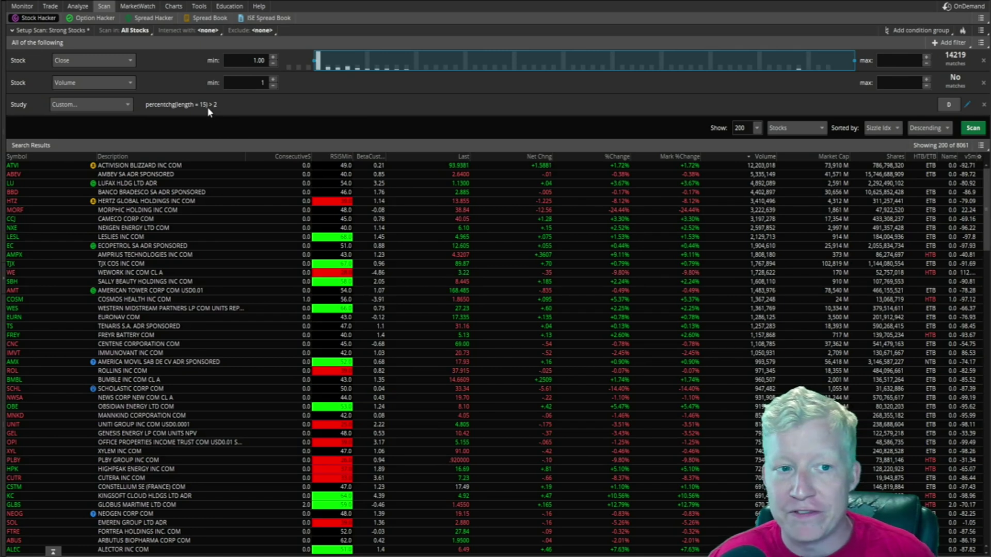
- Switch the filter's aggregation from D to 1m and run the scan, yielding 292 matches
click(949, 105)
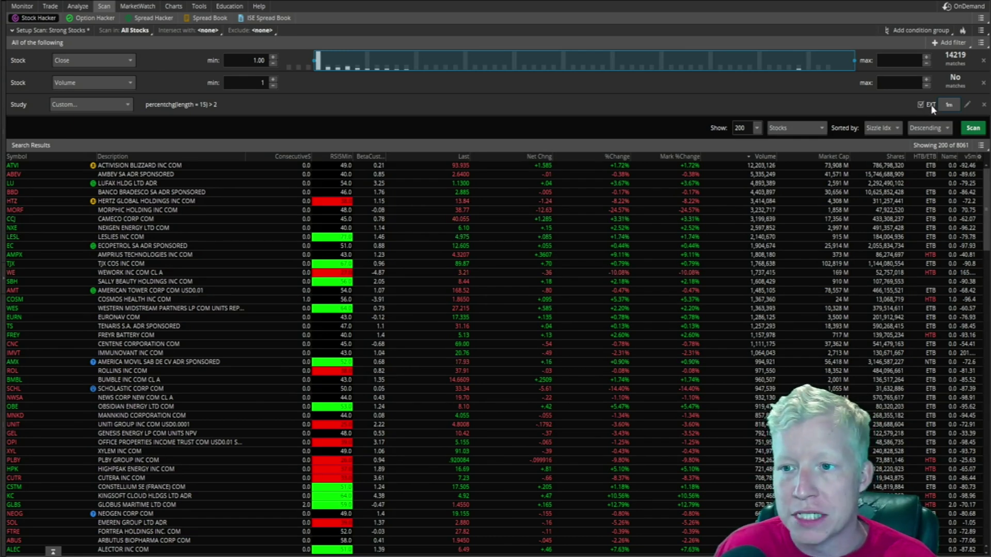
click(973, 129)
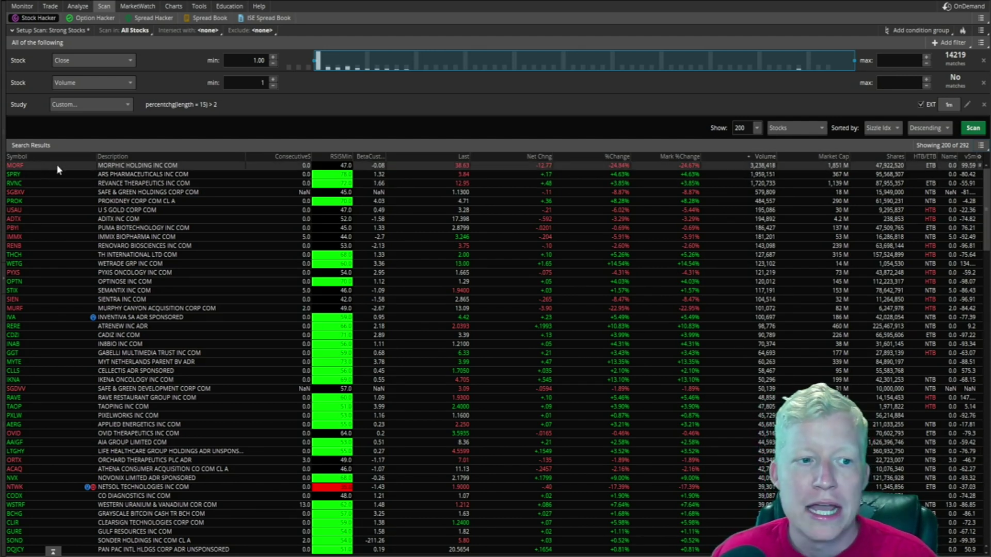
- Load a MORF 1-minute chart, zoom into the final trading hour, and expand the watchlist sidebar
click(174, 7)
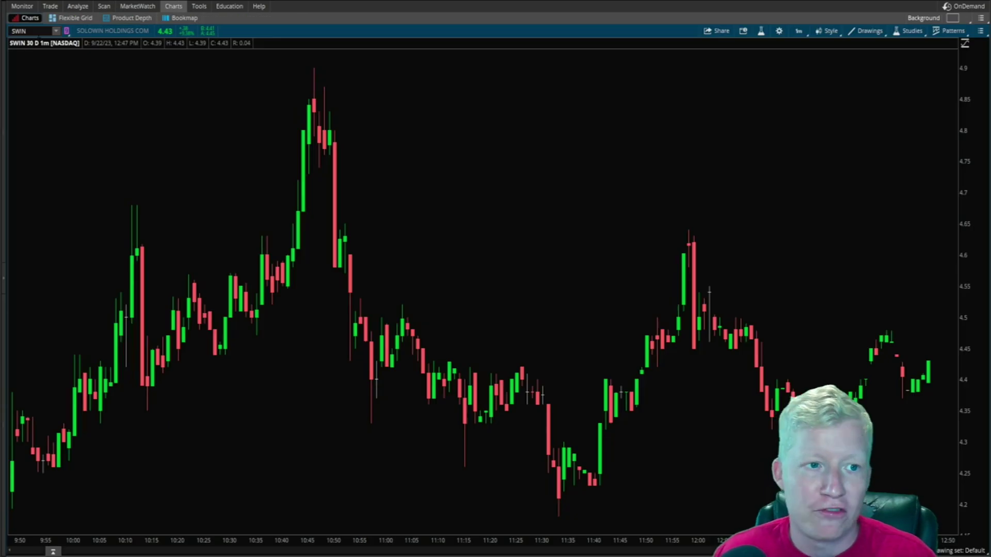
text(MORF)
key(Return)
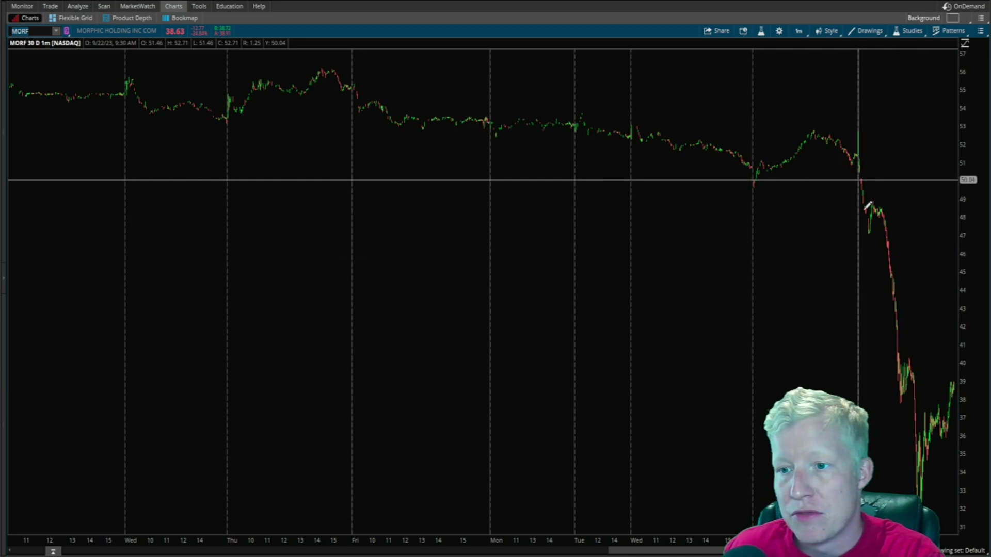
drag(875, 326, 915, 424)
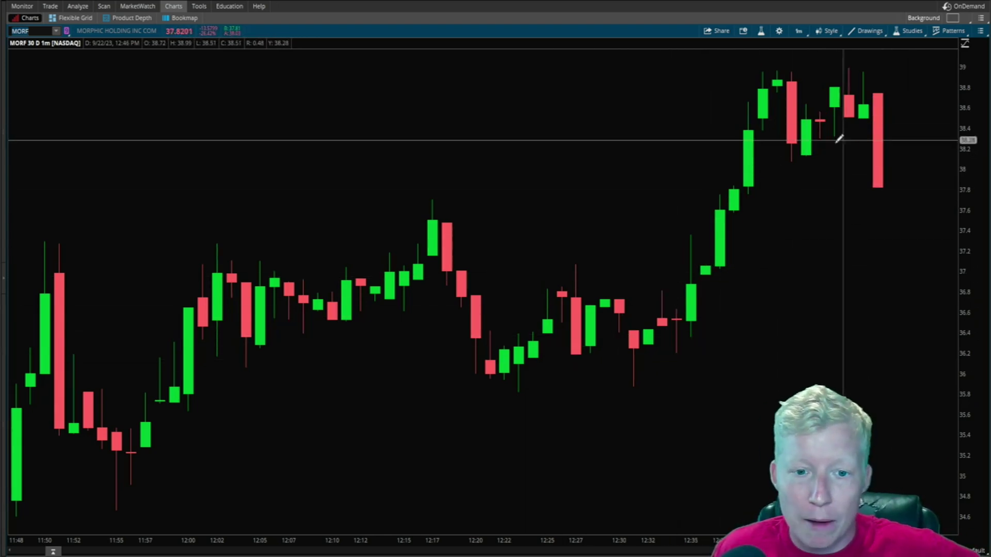
scroll(630, 379, down, 10)
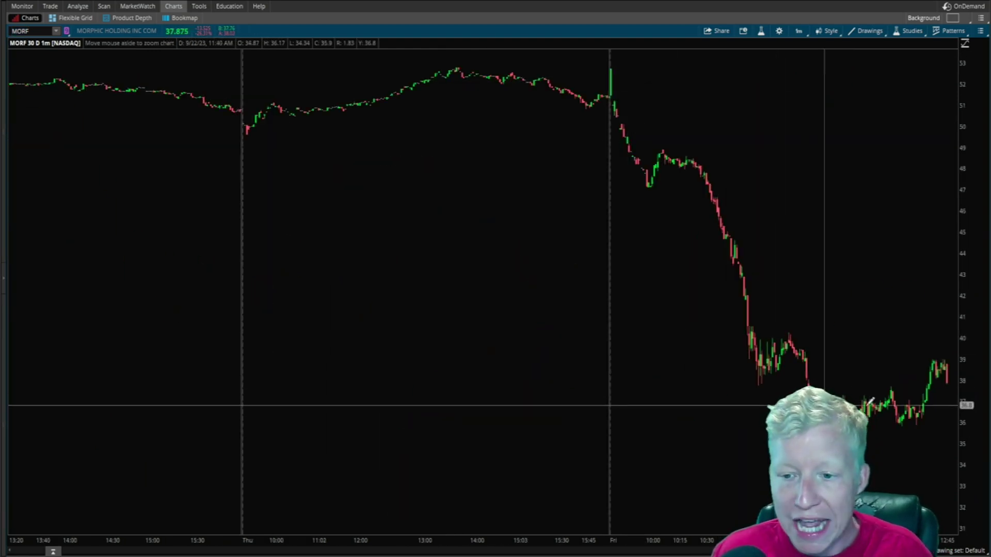
scroll(827, 403, up, 10)
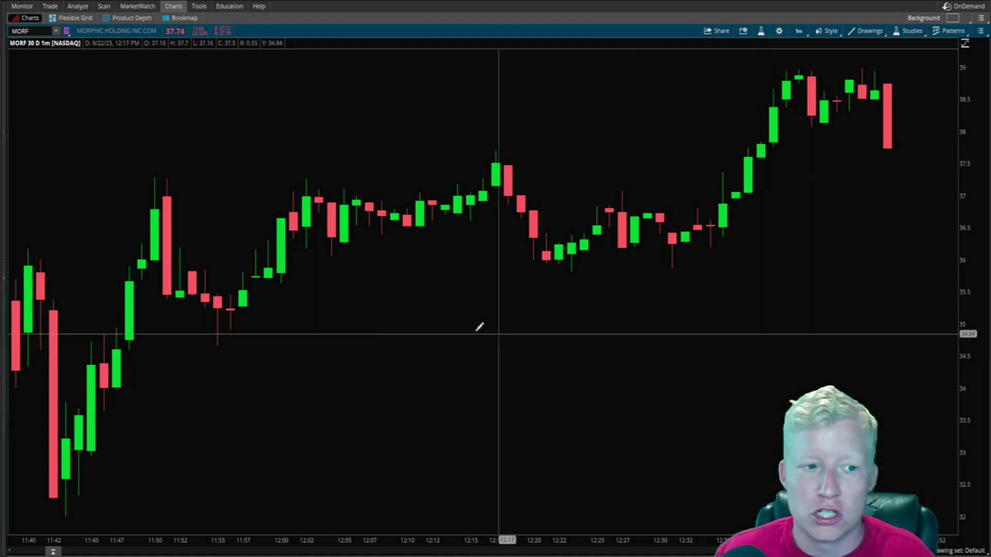
click(4, 283)
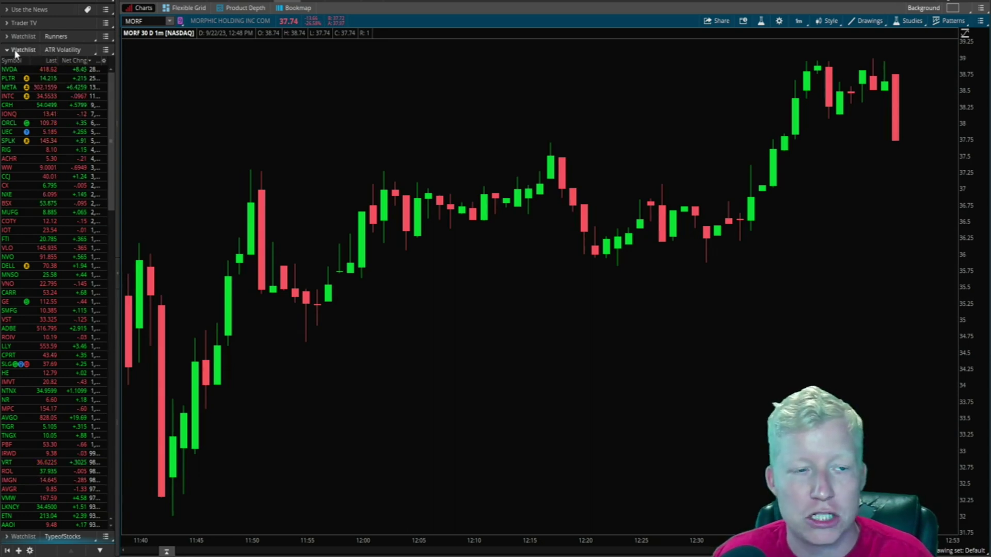
- Return to the Stock Hacker results showing 200 of 292 matches beside the watchlist
click(106, 23)
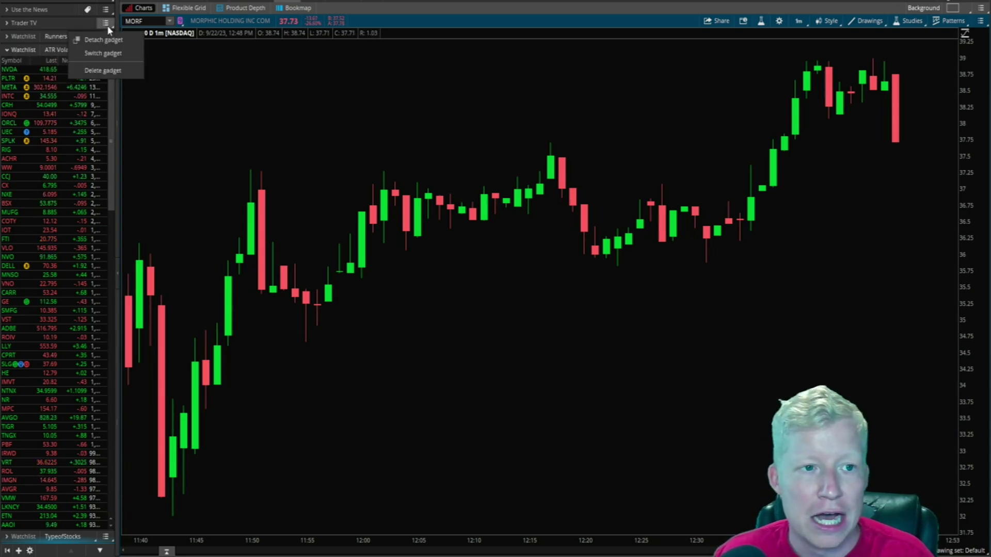
click(106, 53)
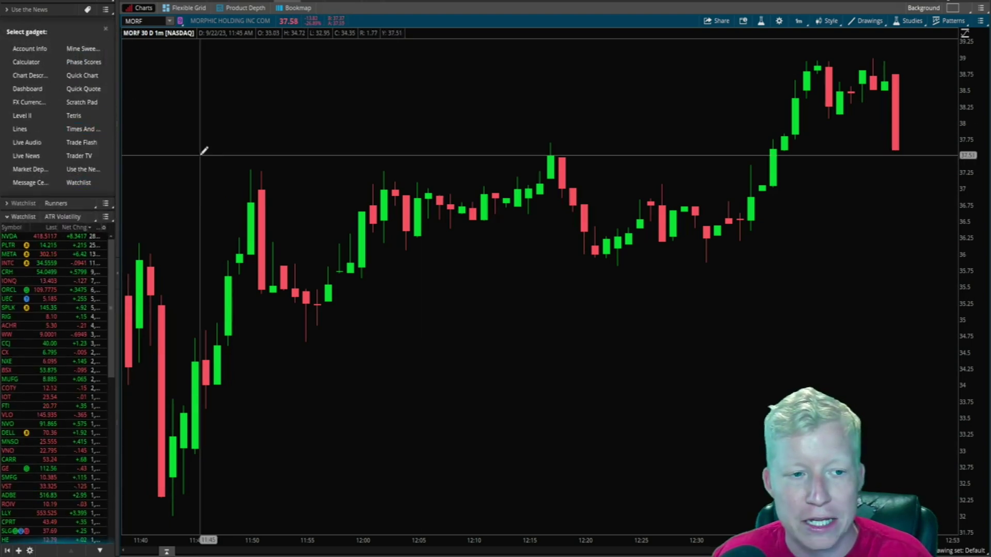
click(107, 29)
click(64, 50)
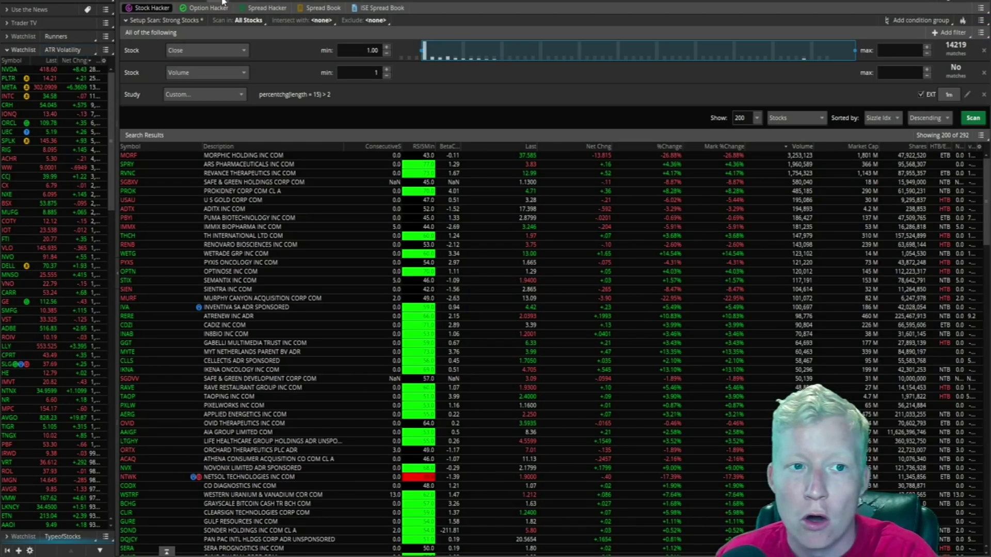
- Save the current scan query as 'Strong Stocks', confirm, and switch back to Charts
click(981, 20)
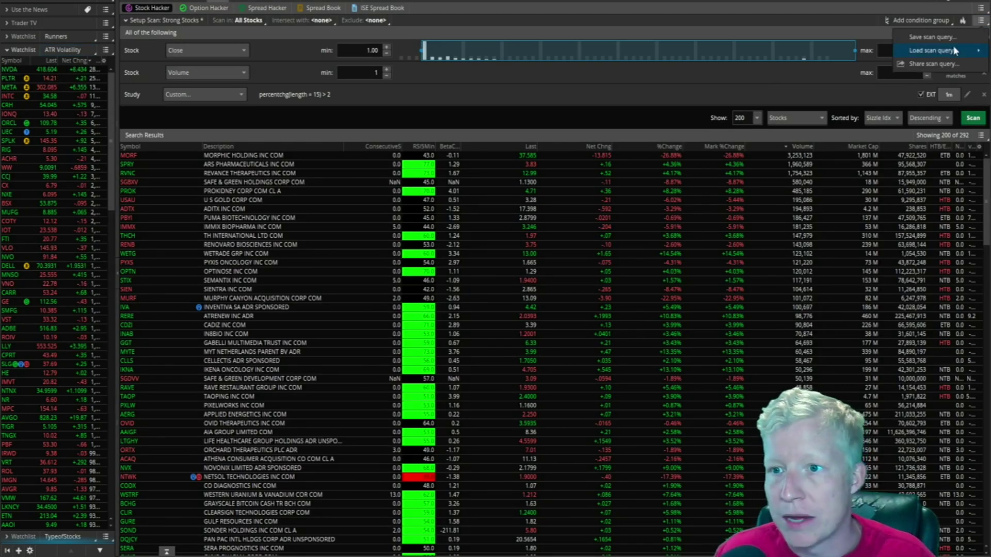
click(932, 37)
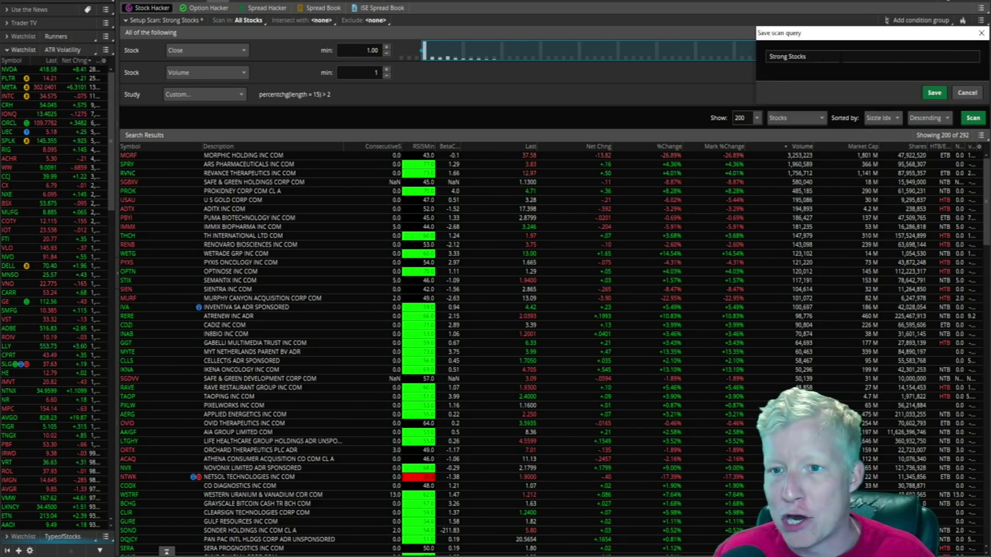
click(806, 56)
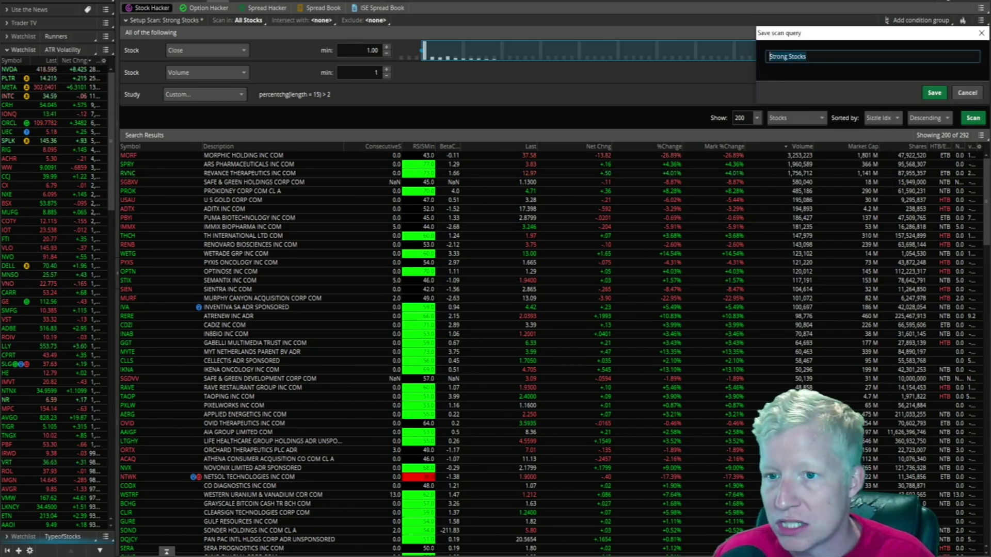
click(934, 92)
click(890, 97)
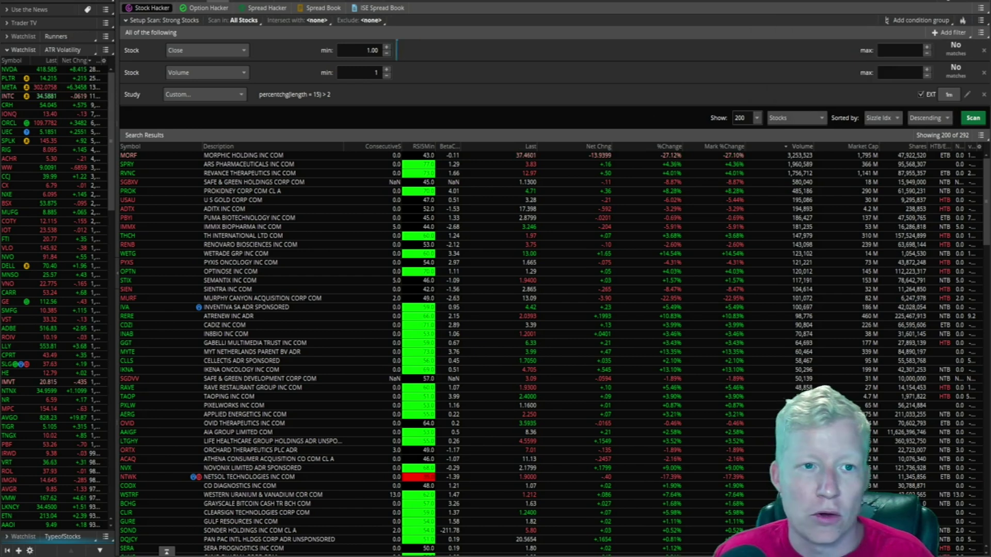
click(282, 2)
- Pick Strong Stocks under Personal (R - V) as the sidebar watchlist
click(72, 50)
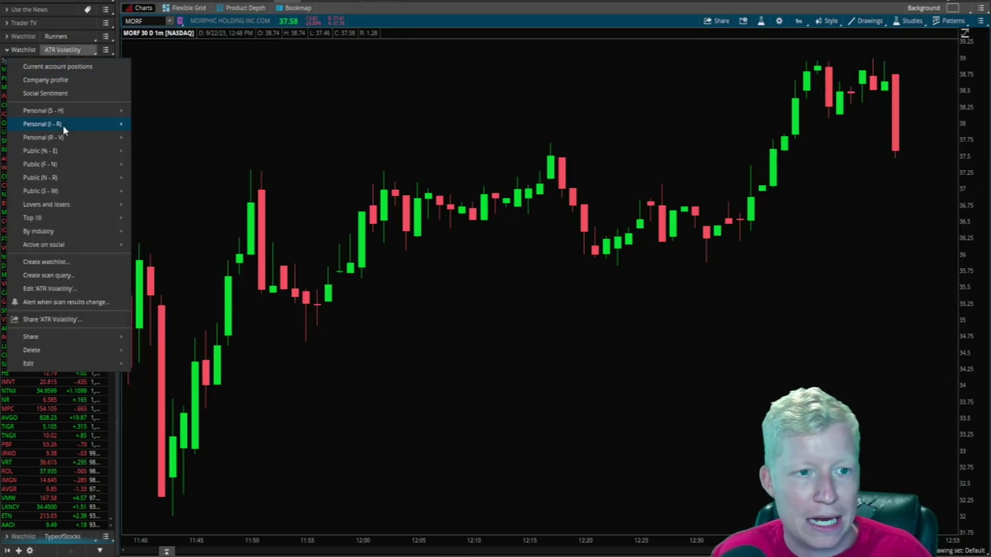
mouse_move(63, 138)
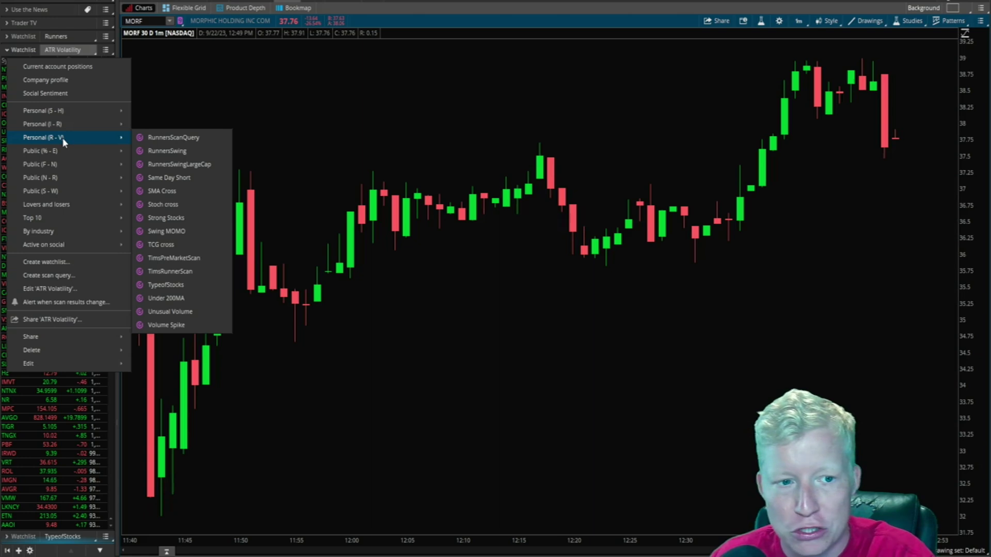
click(181, 219)
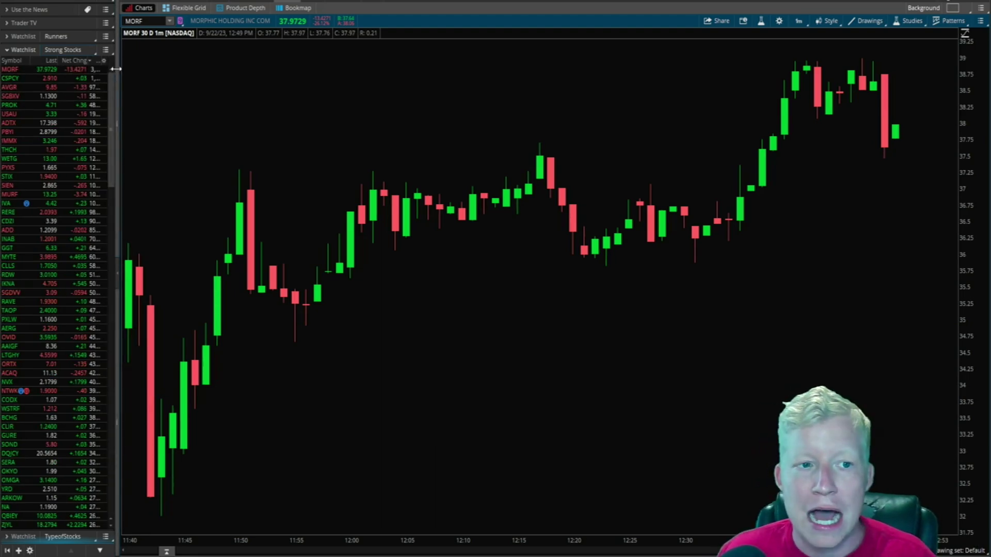
- Widen the watchlist, match its link colour to the chart's, and chart AVGR from the list
drag(154, 57, 150, 57)
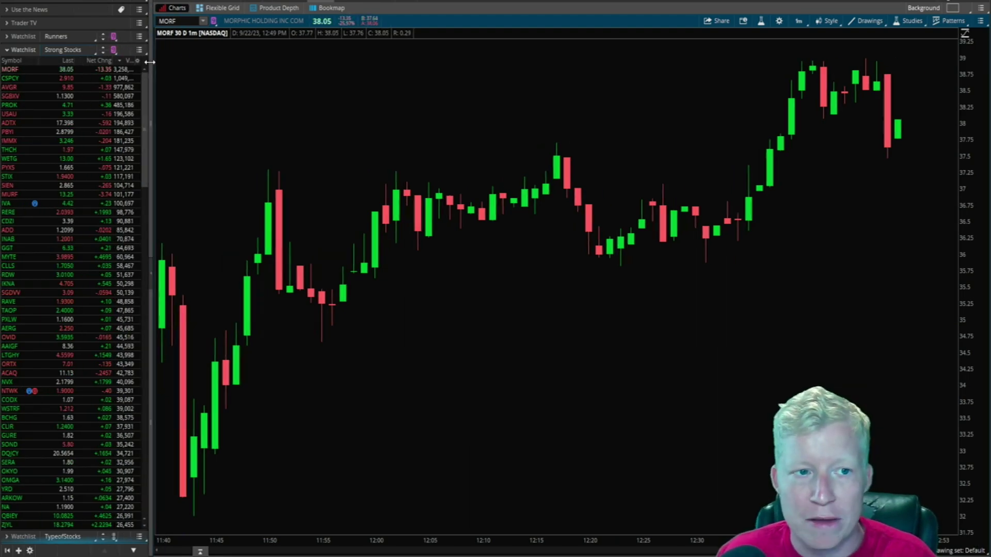
click(114, 50)
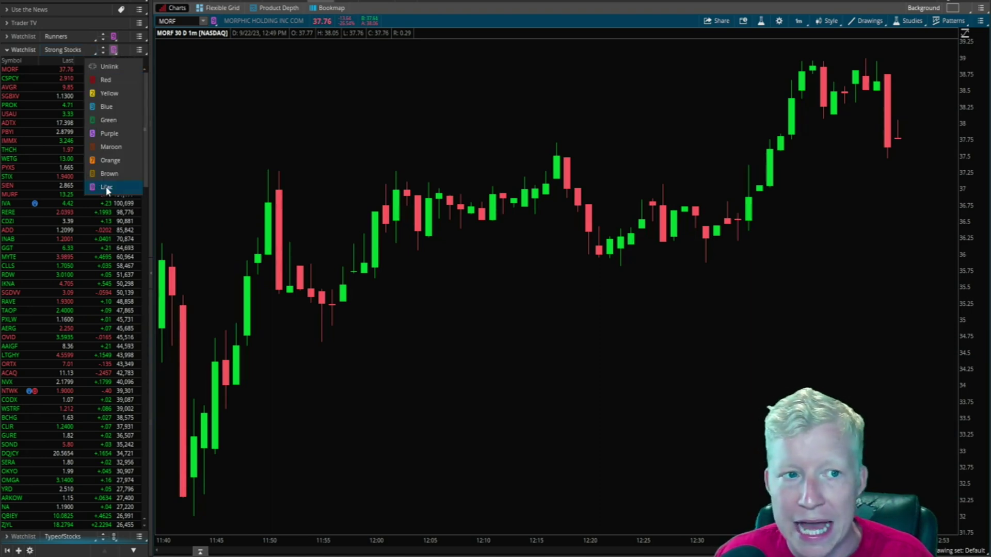
click(213, 21)
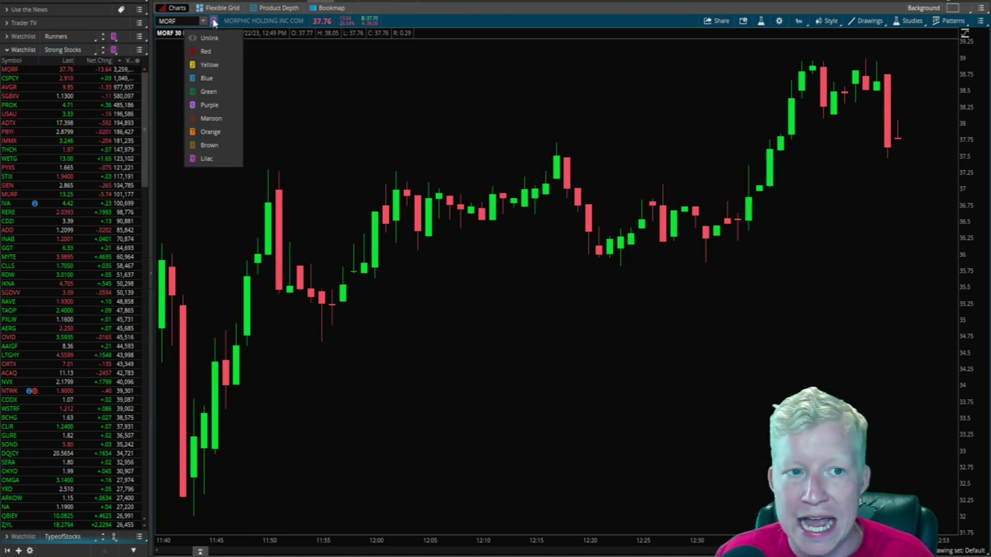
click(204, 143)
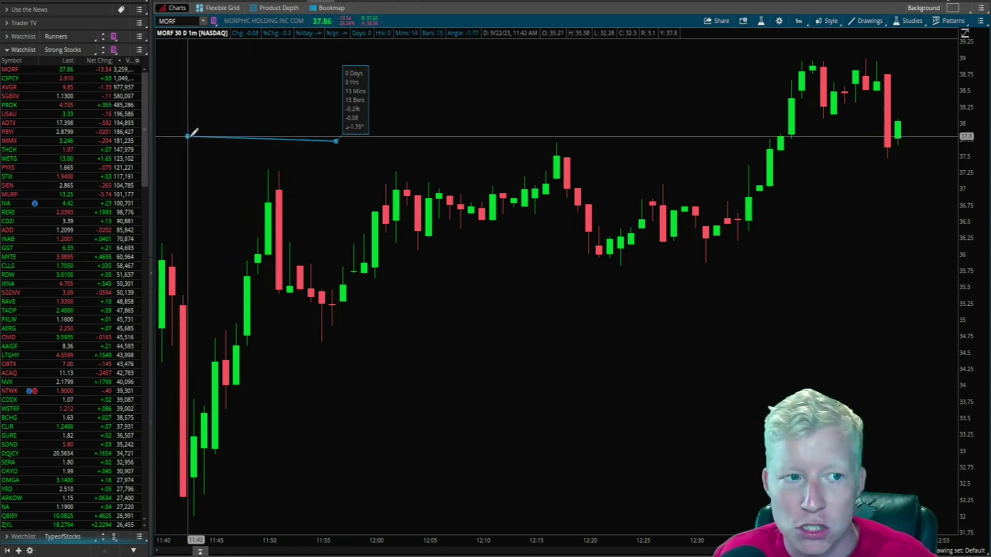
click(13, 78)
click(23, 88)
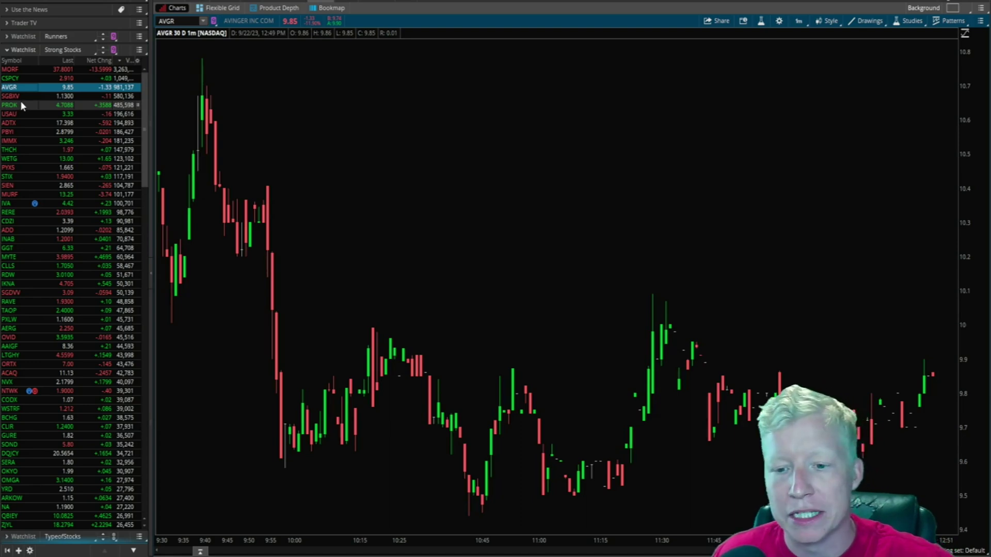
- Chart MORF from the Strong Stocks watchlist, zoom in, then step down through PROK to USAU
click(15, 70)
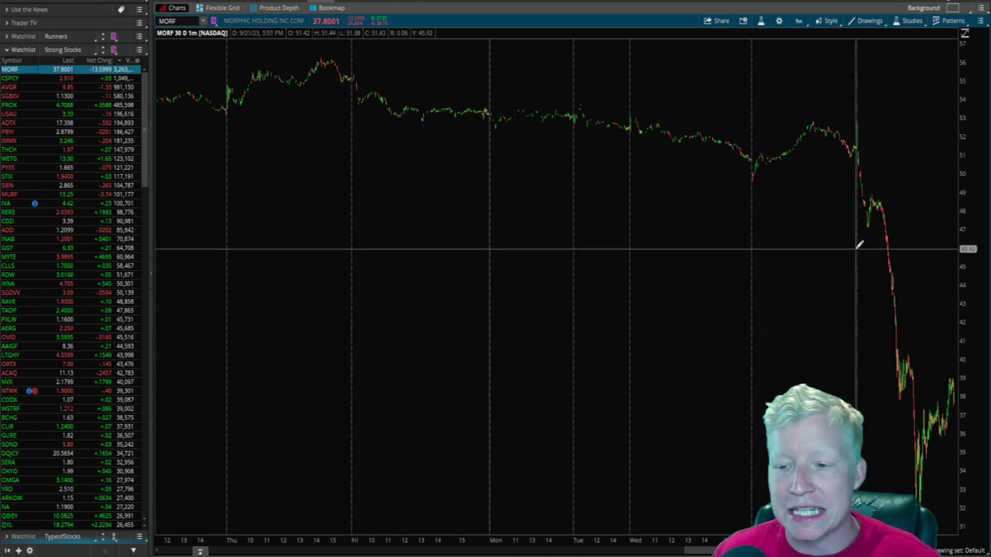
scroll(807, 283, up, 5)
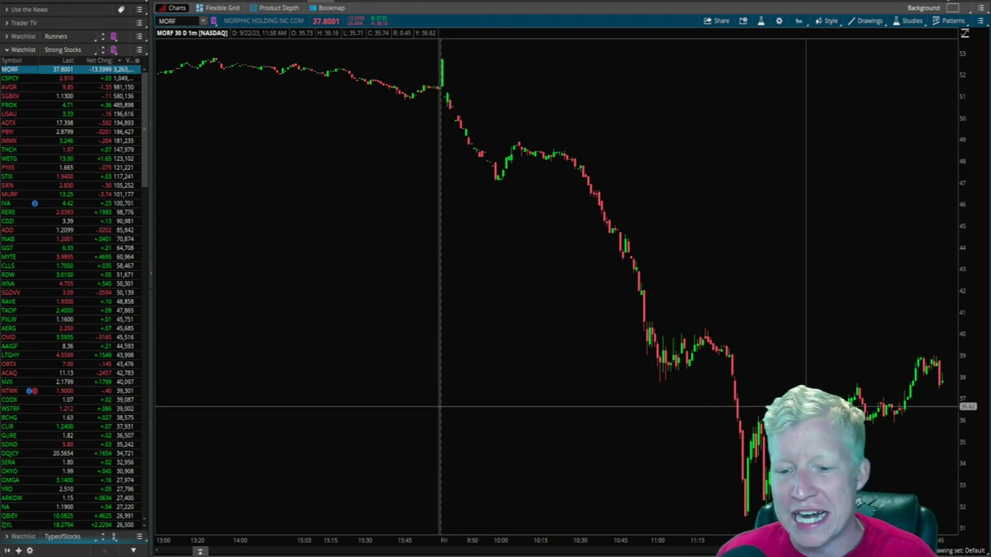
click(21, 78)
click(19, 87)
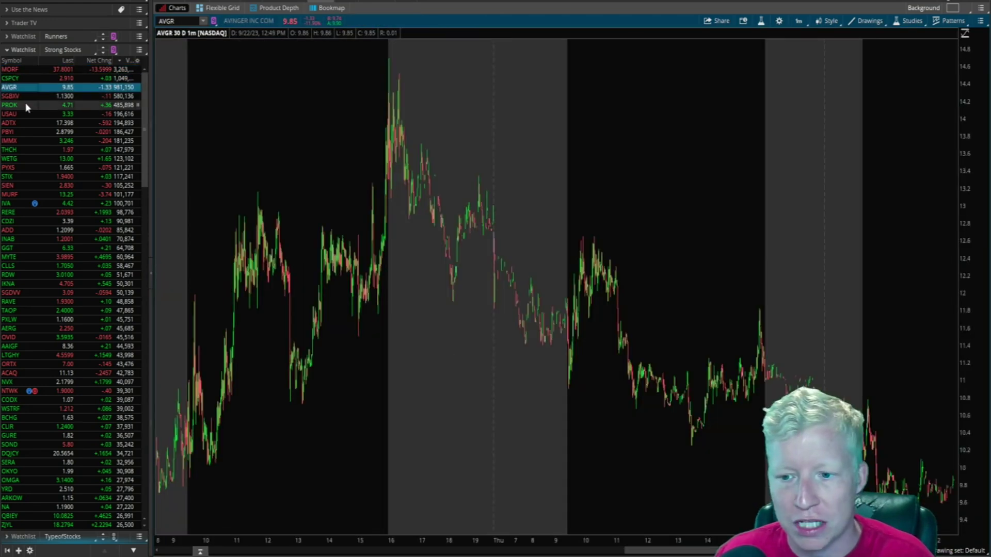
click(26, 105)
click(23, 113)
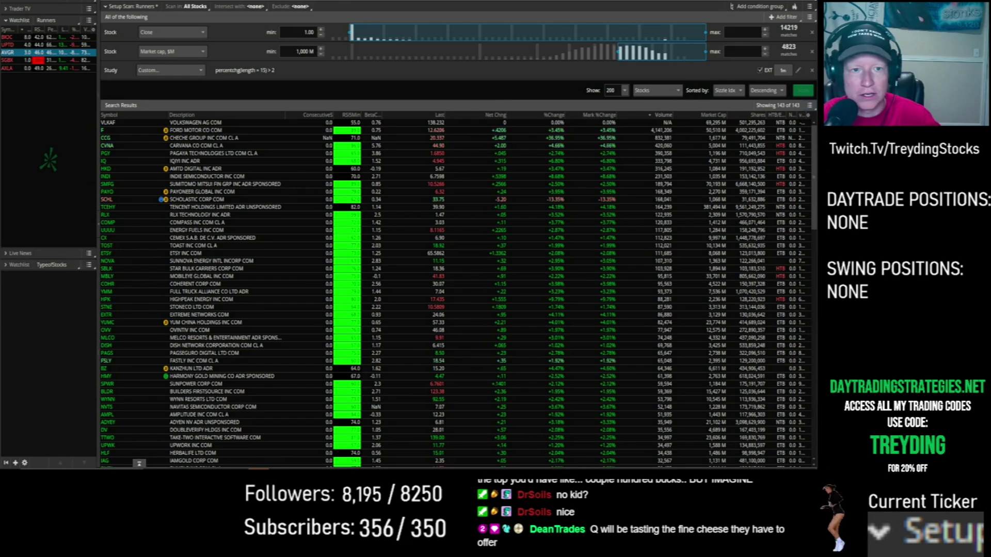
- Chart Ford (F) on 30 days of 1-minute bars and zoom out to show more candles
click(154, 5)
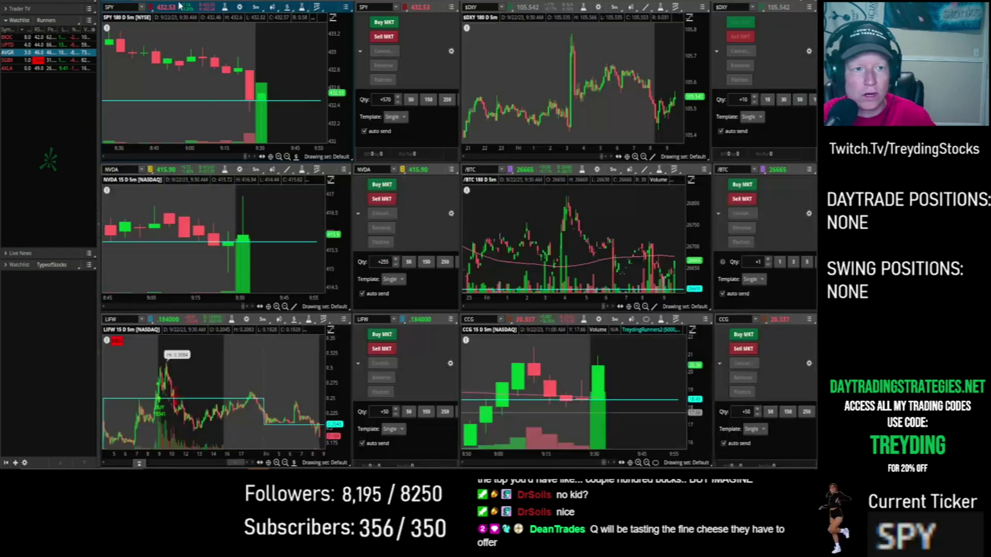
text(F)
key(Return)
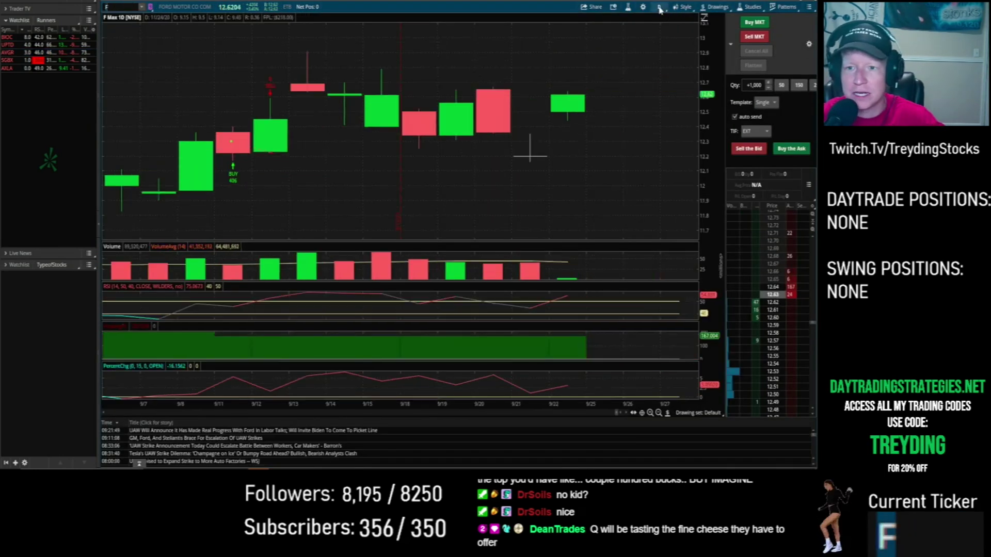
click(659, 7)
click(636, 38)
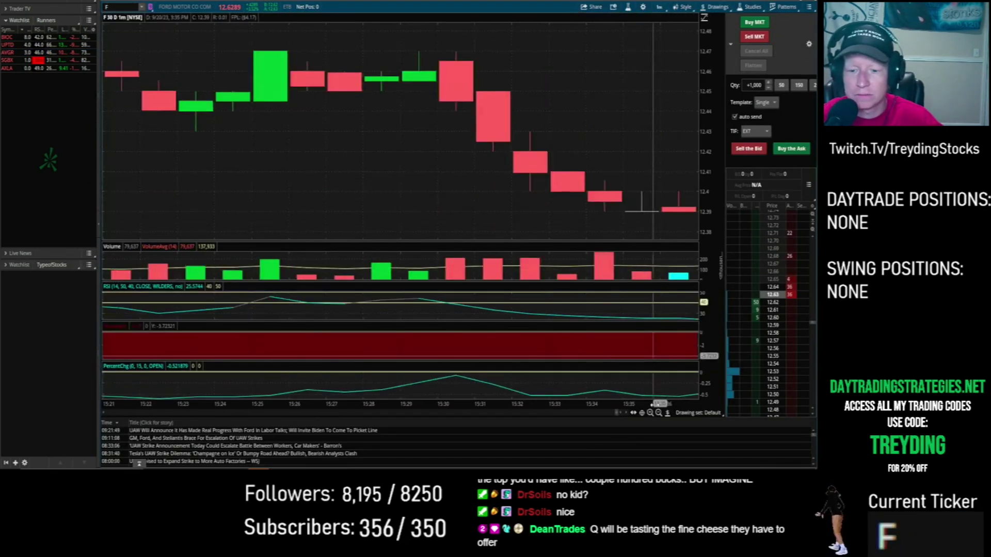
click(659, 413)
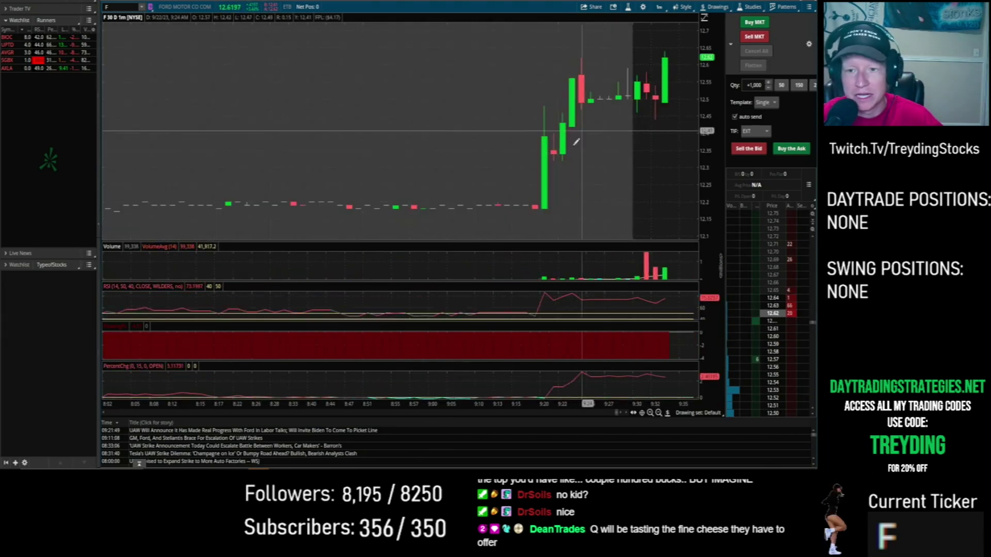
- Load Carvana (CVNA) into the chart's symbol box
click(150, 6)
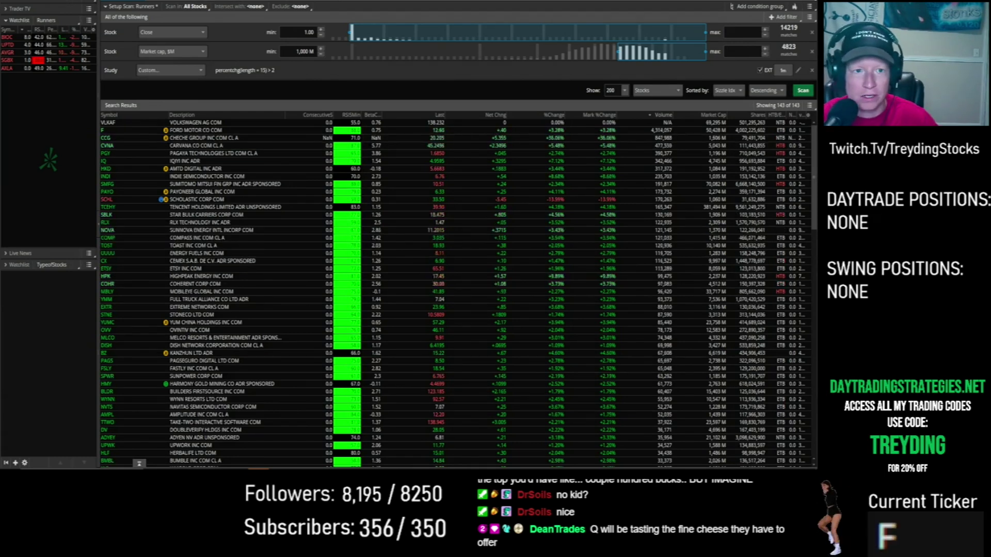
text(cvna)
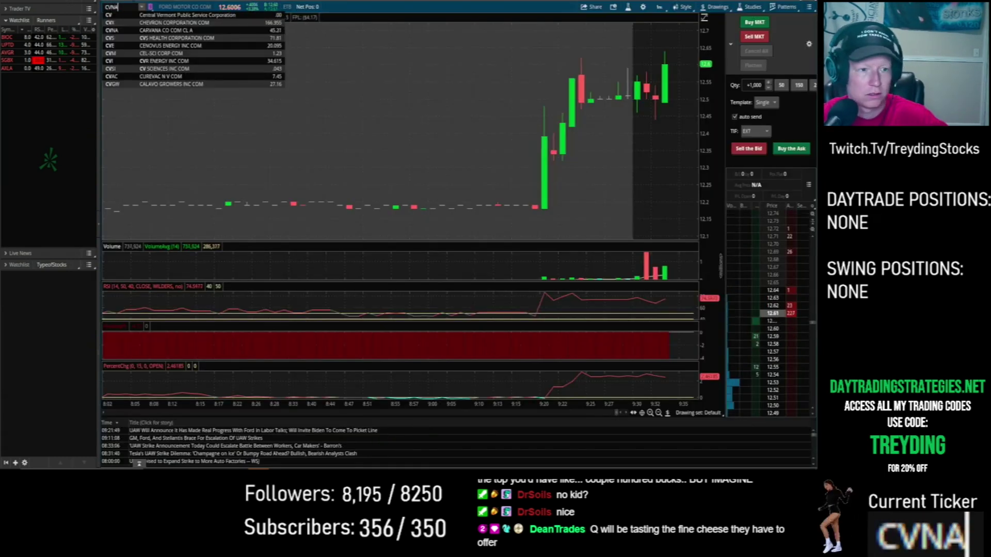
key(Return)
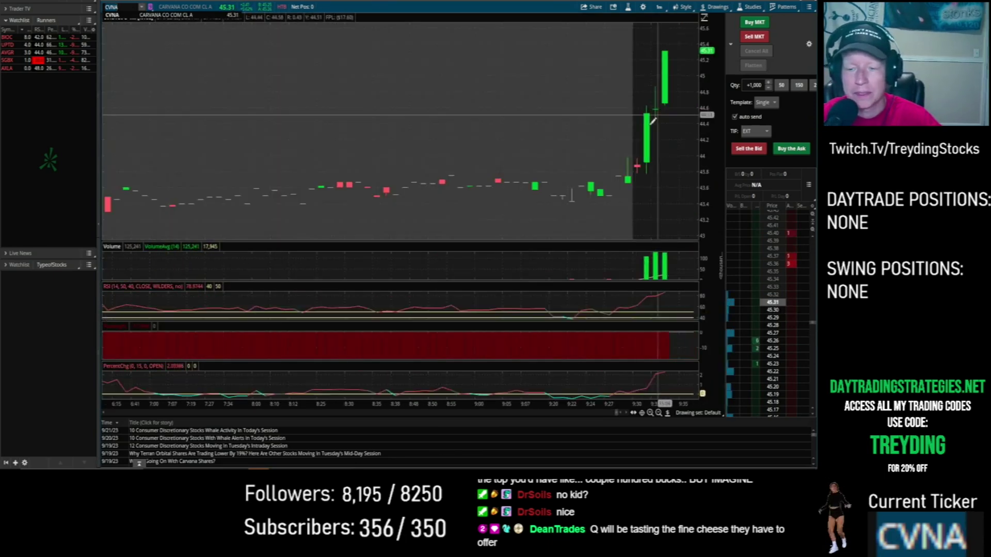